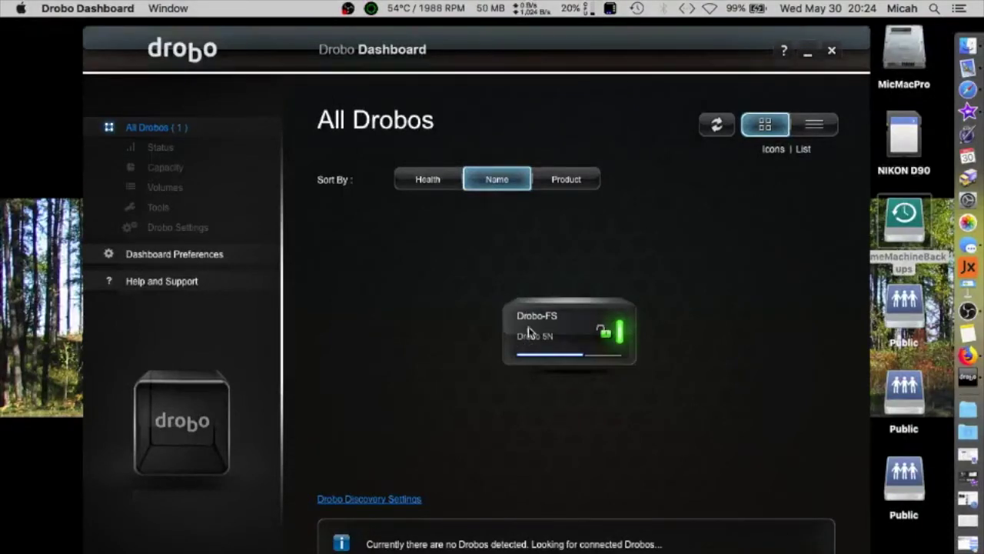
Step: Open the status page for the Drobo-FS from the All Drobos overview
double_click(536, 333)
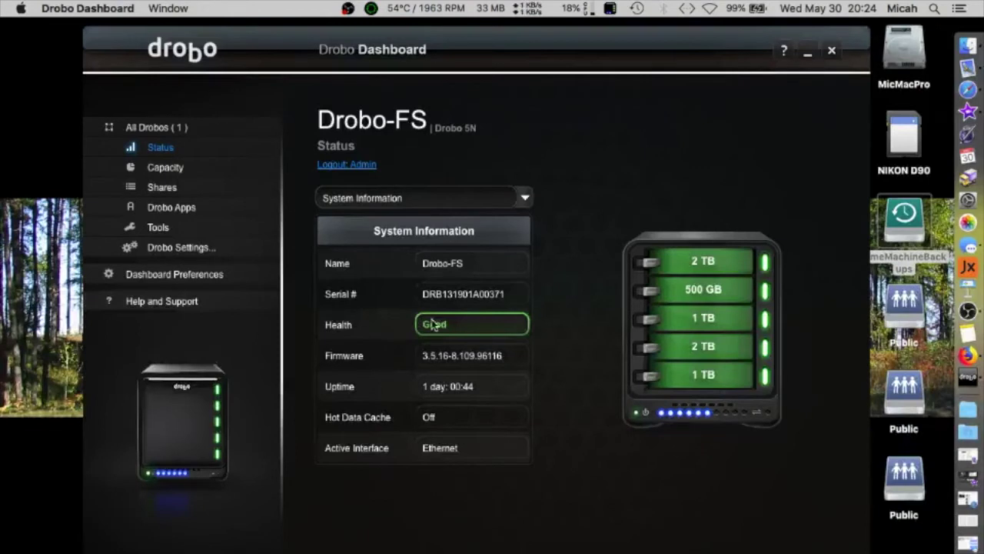
Step: Show the Bay 0 drive's information and select its 2 TB capacity value
click(685, 264)
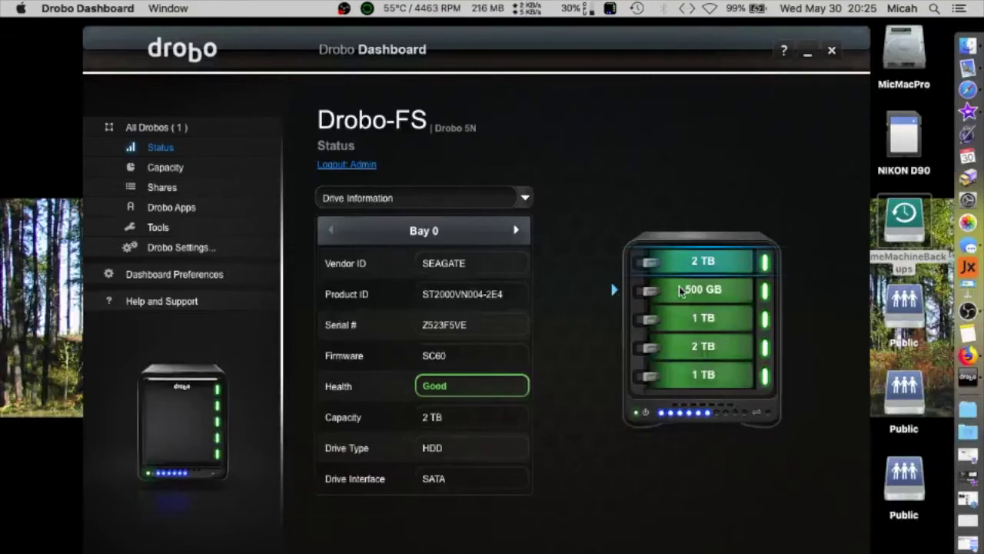
triple_click(459, 420)
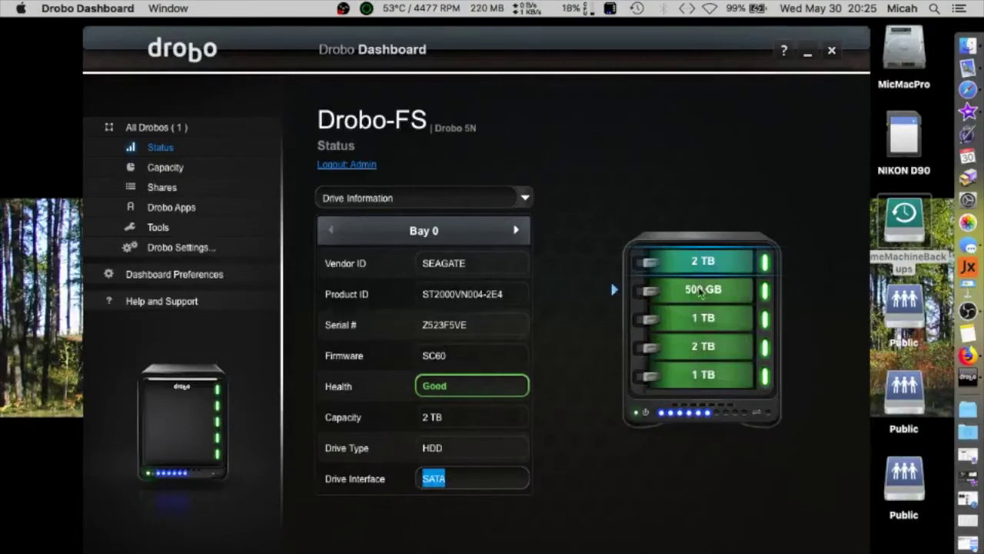
Step: Inspect the 500 GB Bay 1 drive, selecting its Product ID, serial number and SEAGATE vendor
click(700, 290)
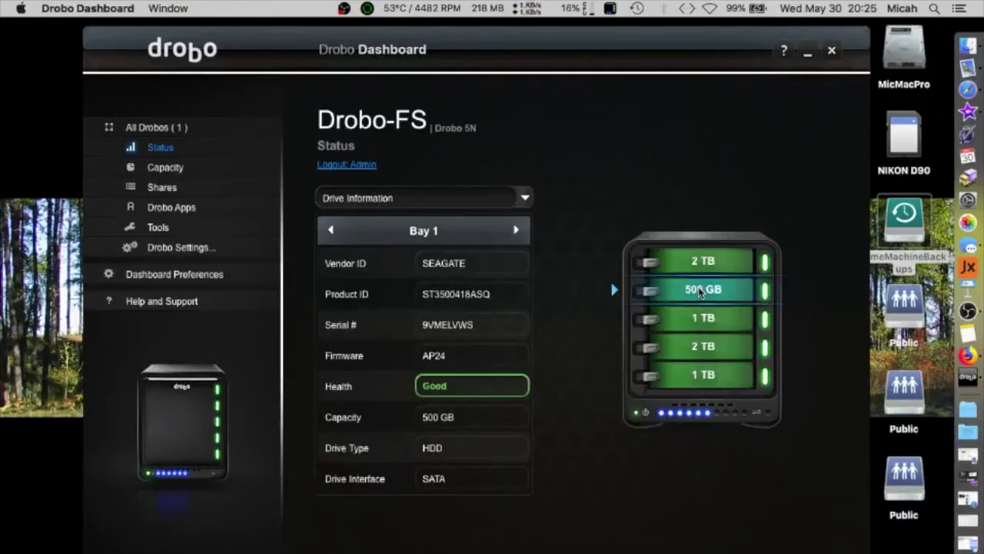
double_click(474, 296)
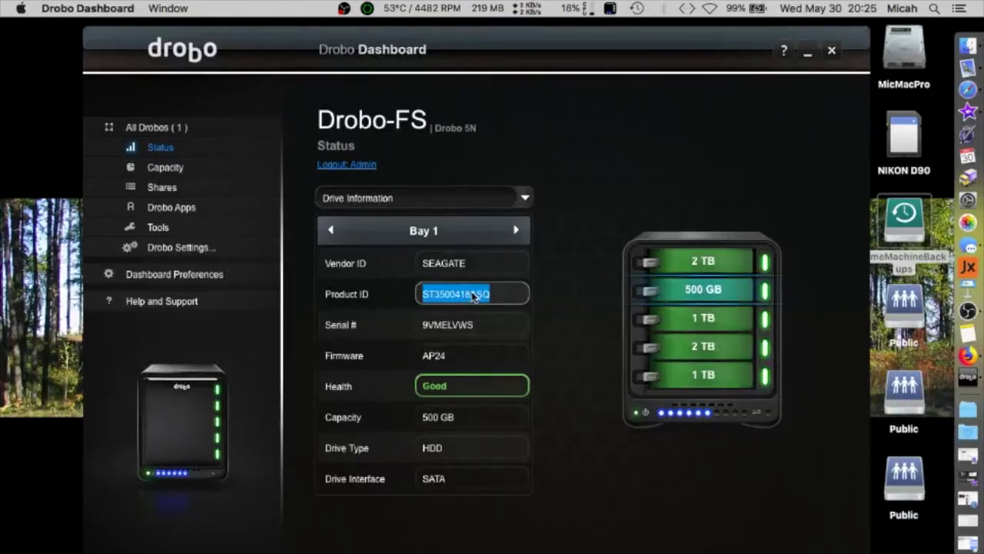
double_click(439, 323)
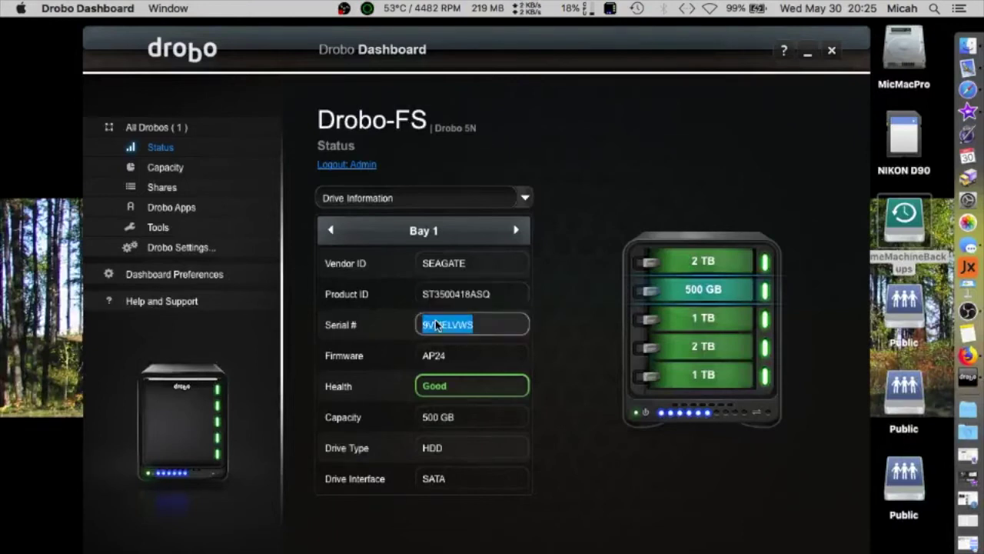
double_click(451, 270)
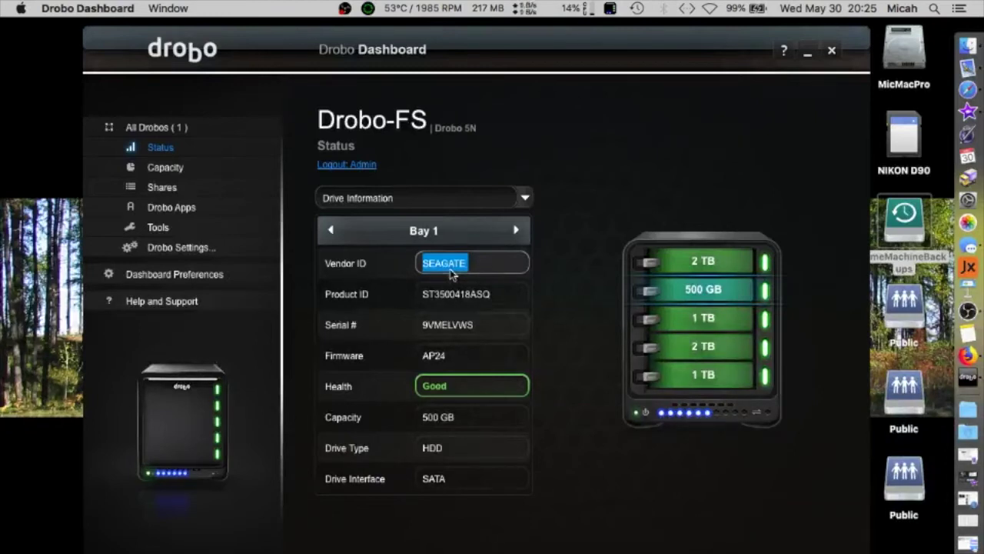
Step: Check the Bay 2 1 TB, Bay 3 2 TB and Bay 4 1 TB drives in turn
click(699, 322)
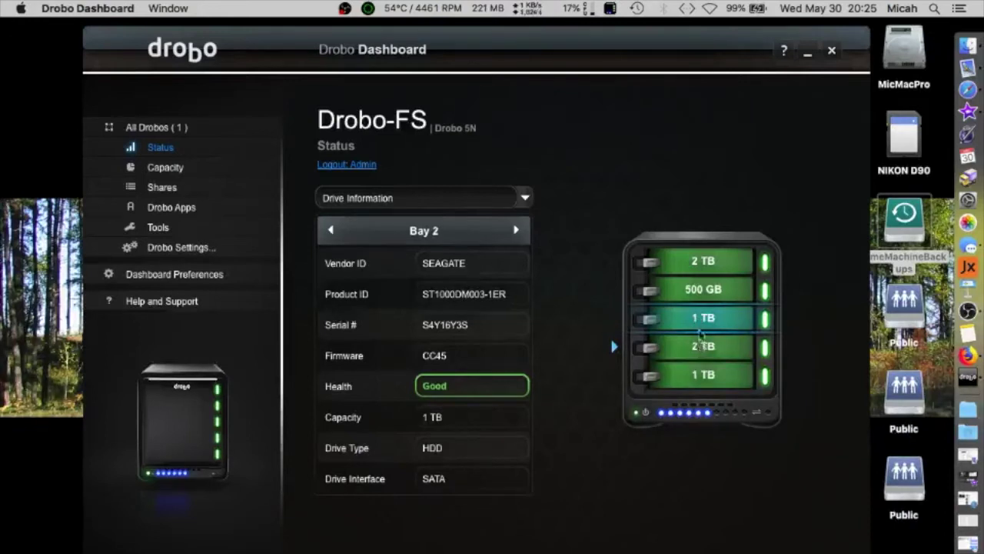
click(694, 355)
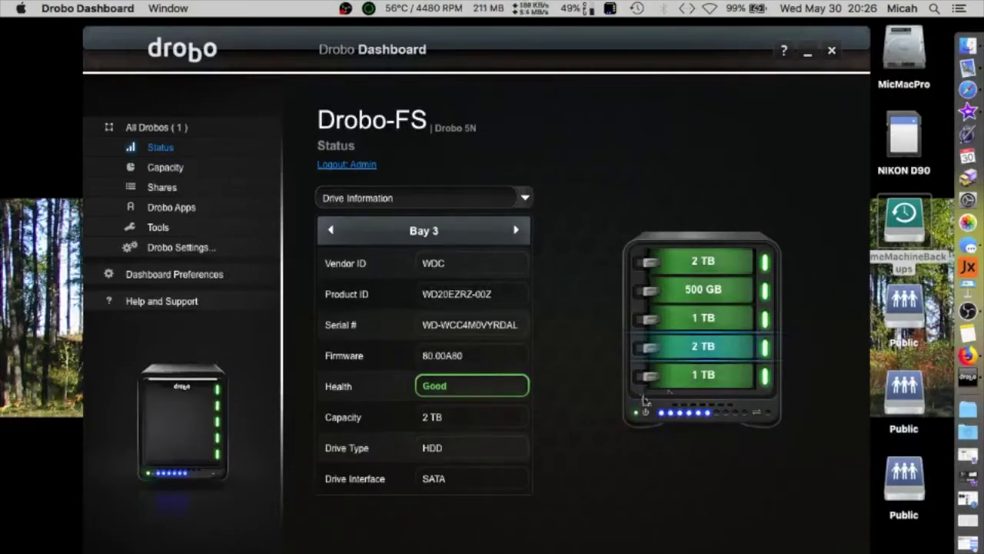
click(692, 375)
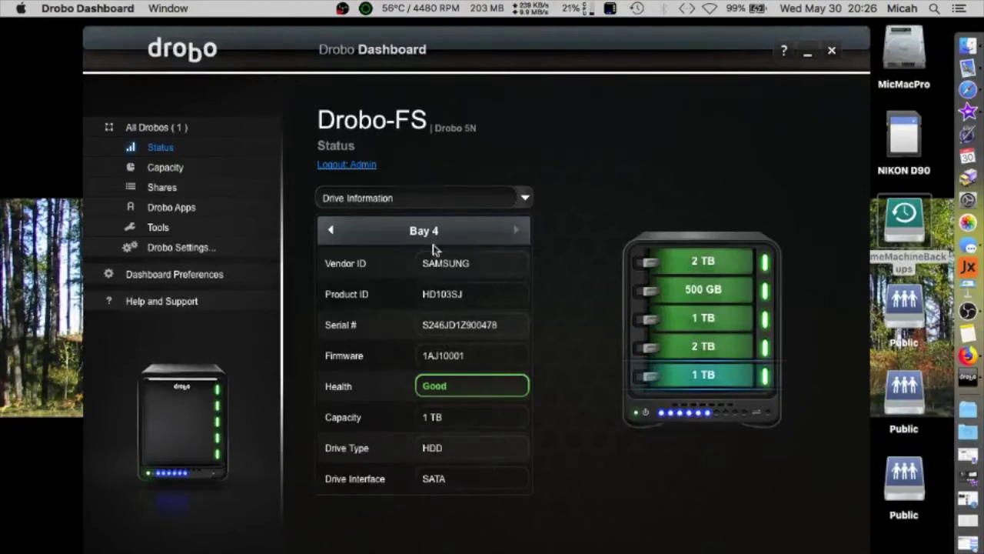
click(528, 197)
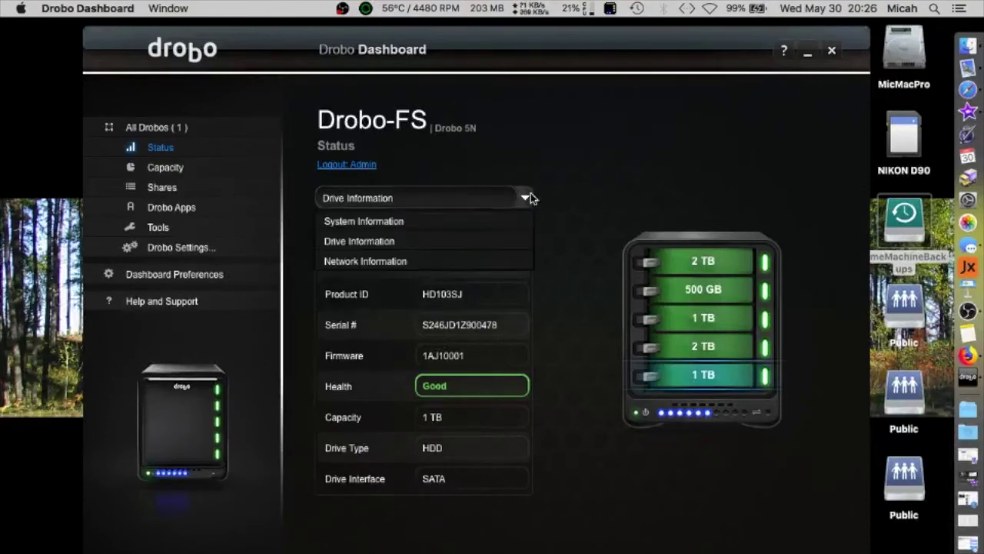
Step: Return to System Information and select the unit's serial number and Good health value
click(463, 222)
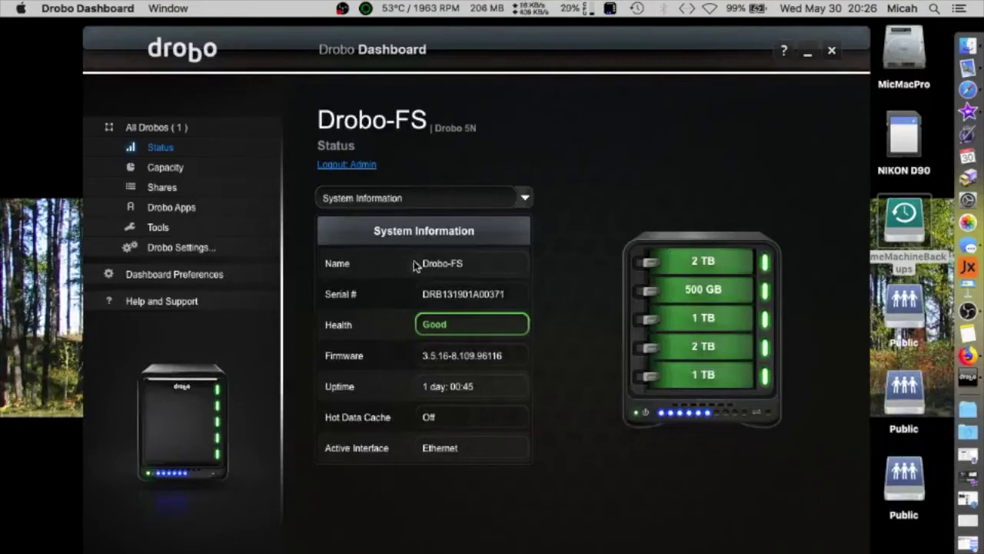
double_click(434, 299)
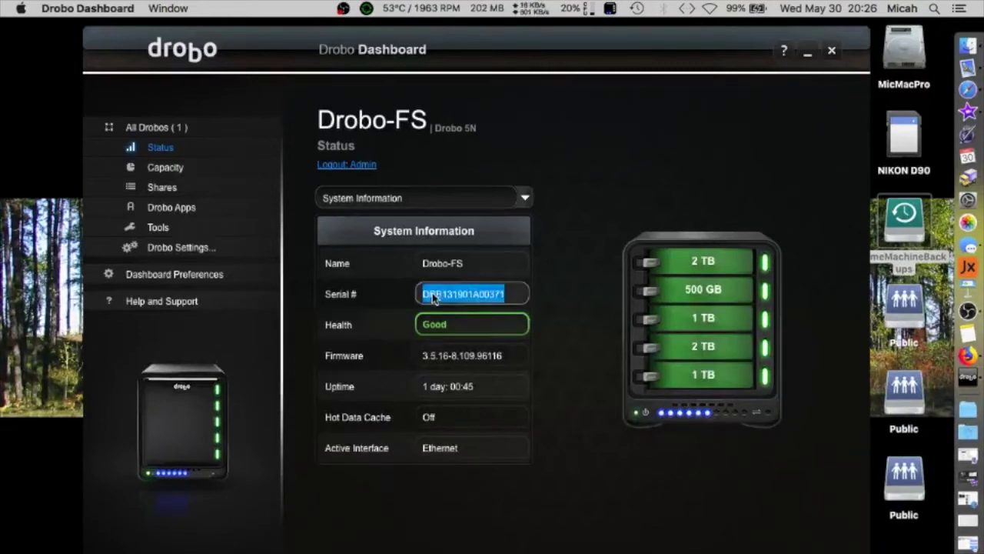
double_click(432, 329)
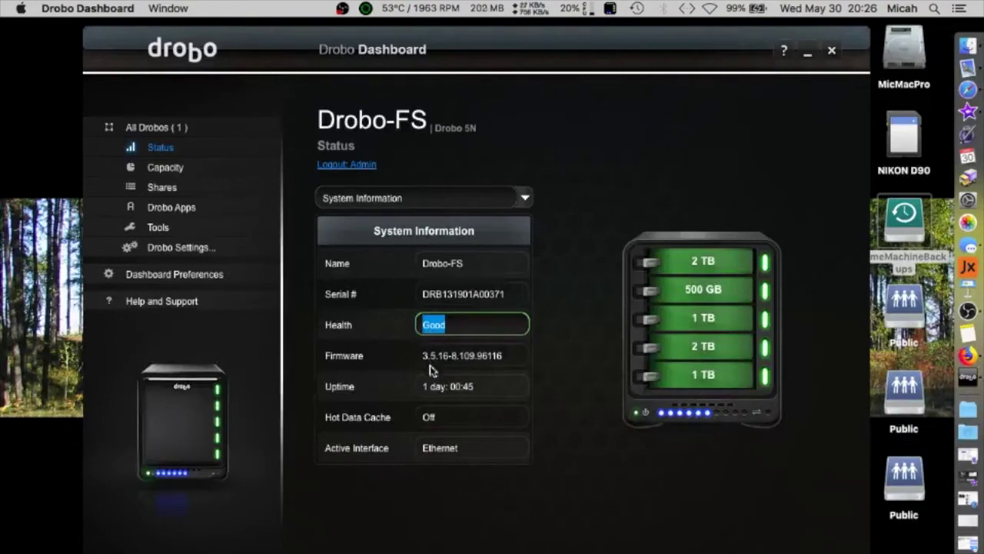
click(487, 389)
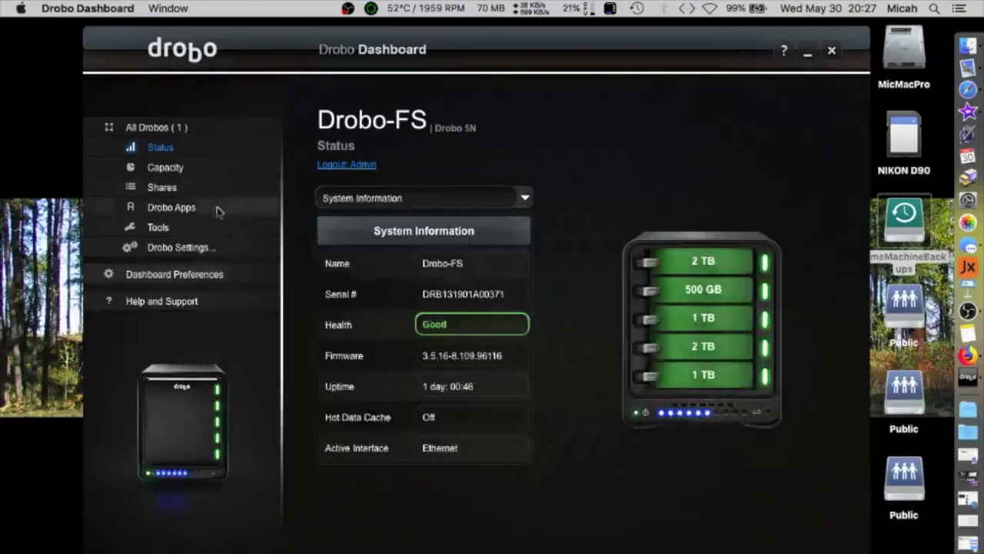
Step: Review the Capacity and Usage views, the Shares list, and the Drobo Apps catalogue
click(187, 174)
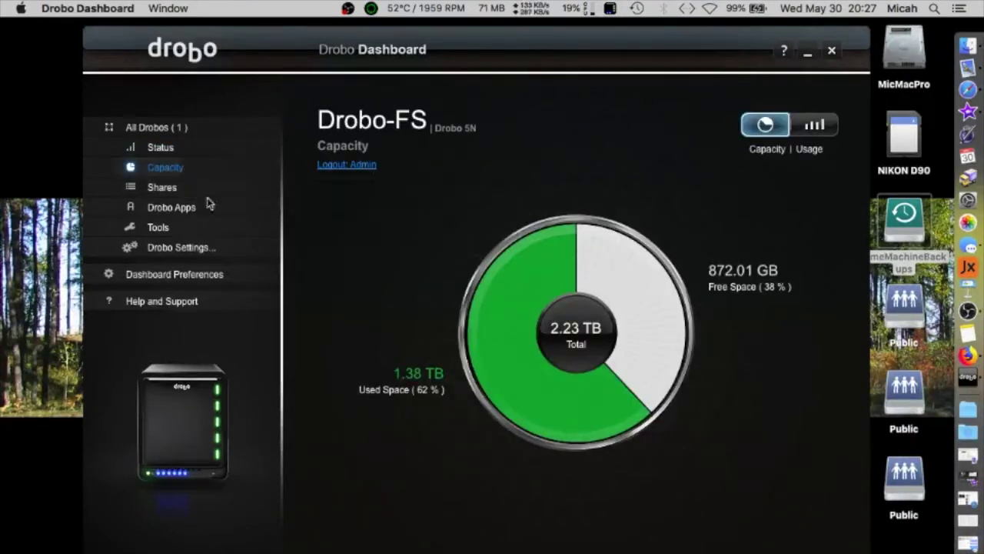
click(812, 128)
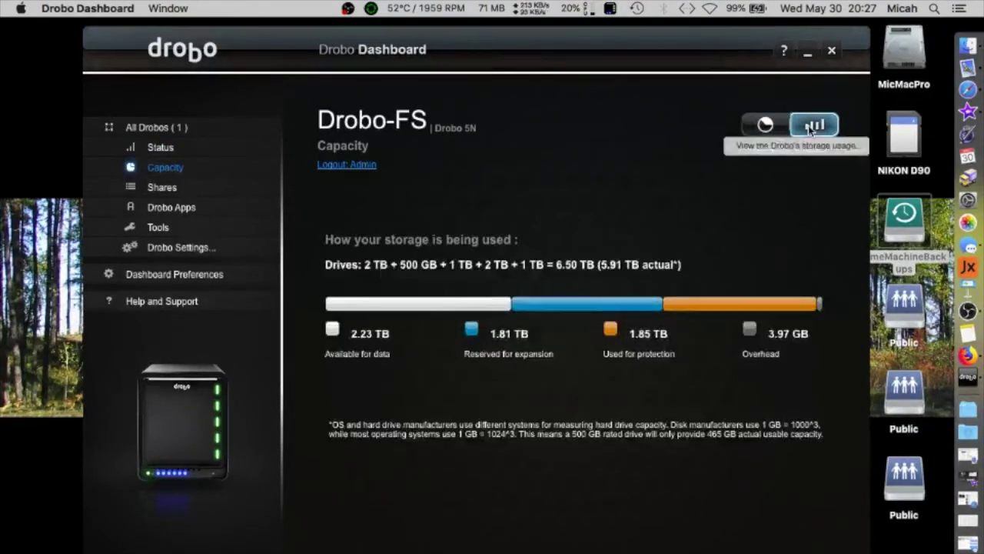
click(150, 192)
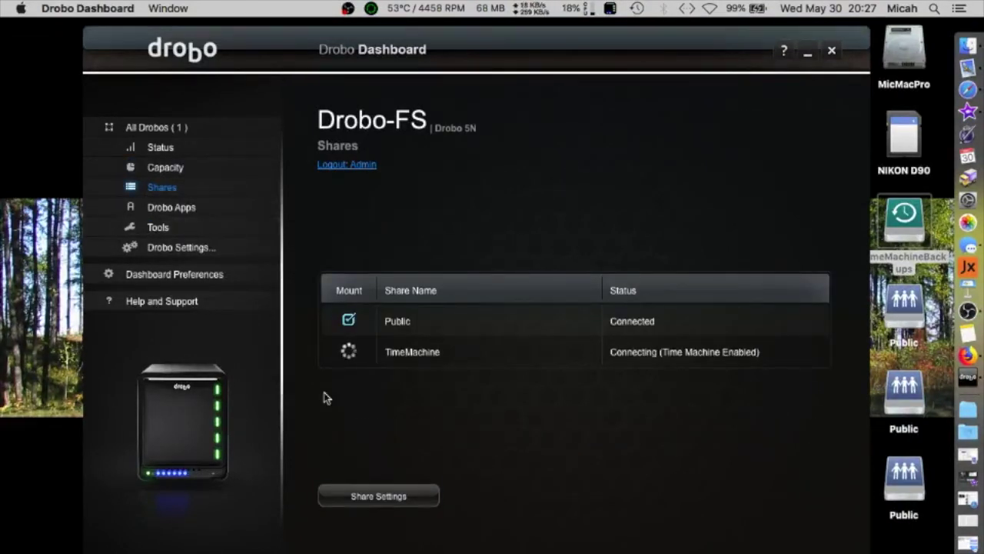
click(188, 213)
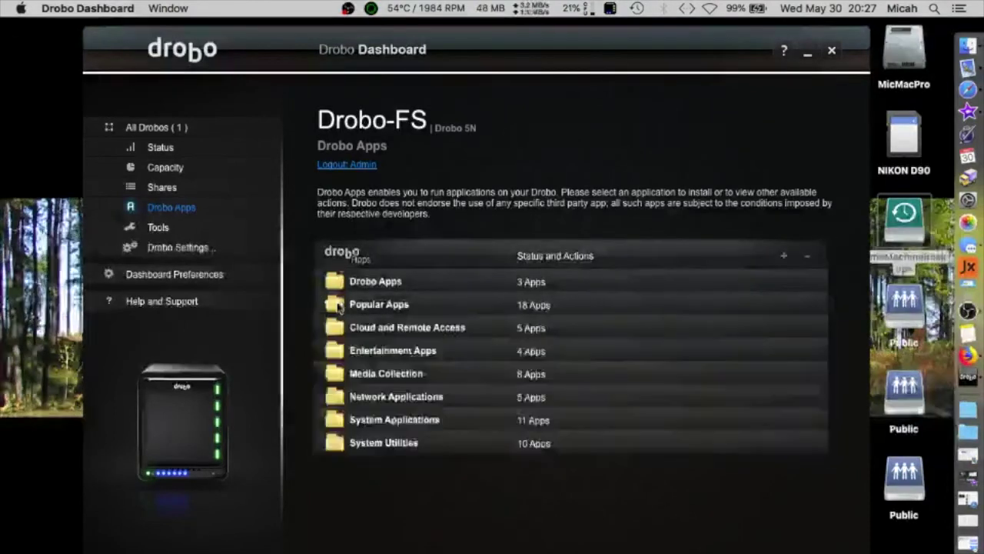
click(339, 305)
scroll(350, 333, down, 3)
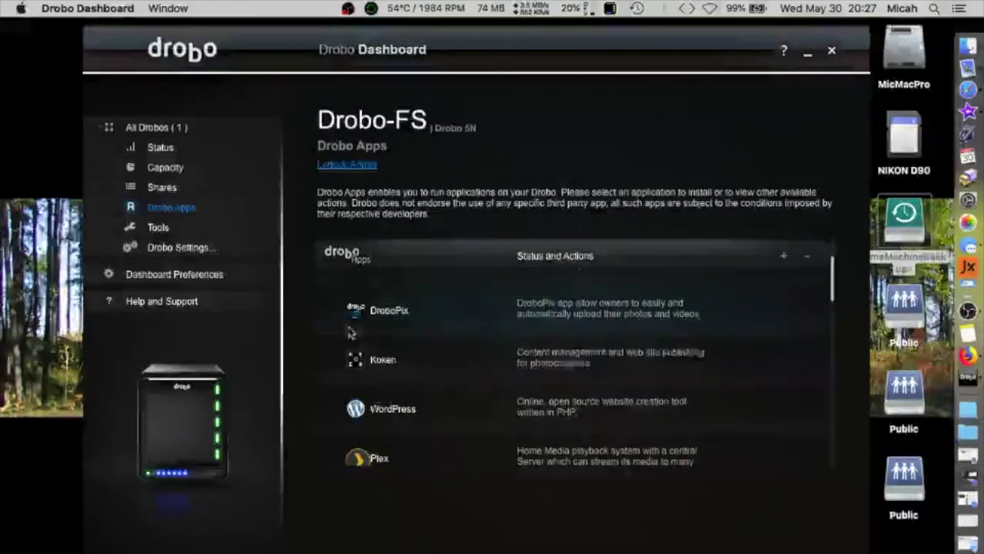
click(363, 358)
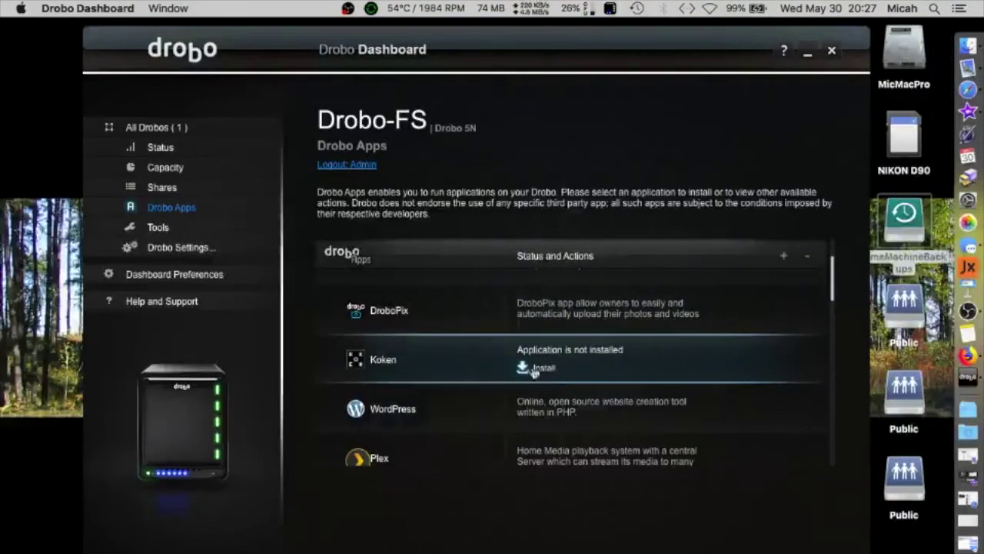
click(399, 420)
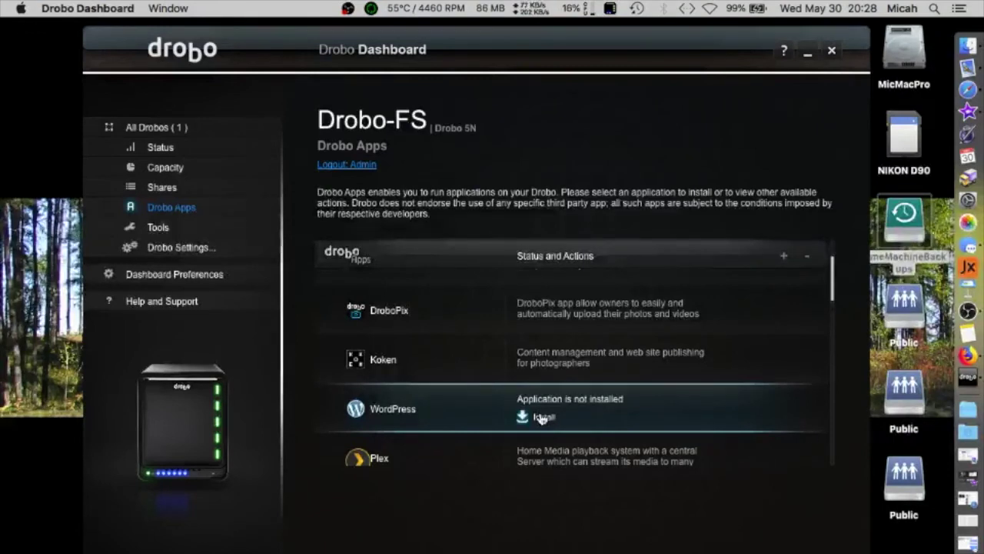
scroll(493, 400, down, 3)
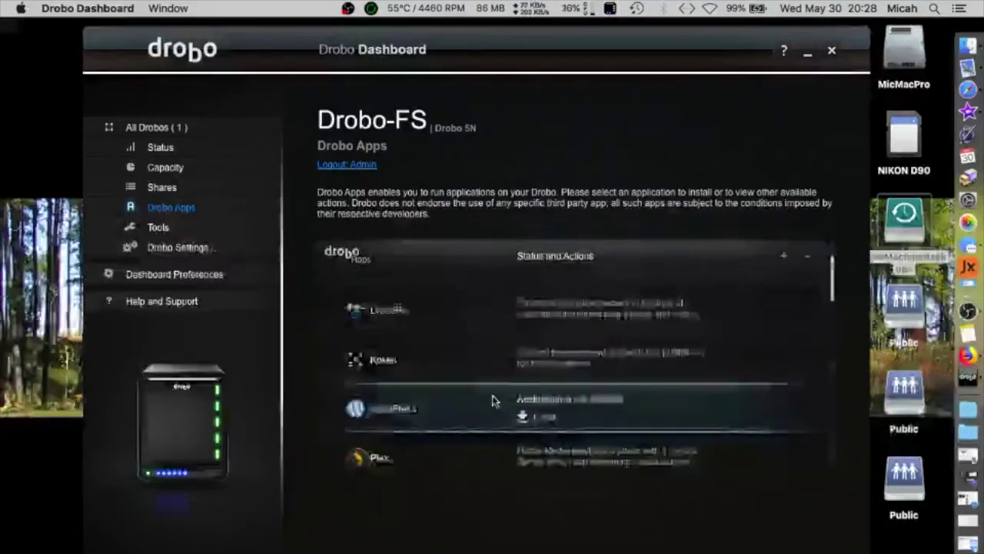
scroll(494, 400, down, 2)
scroll(494, 400, down, 1)
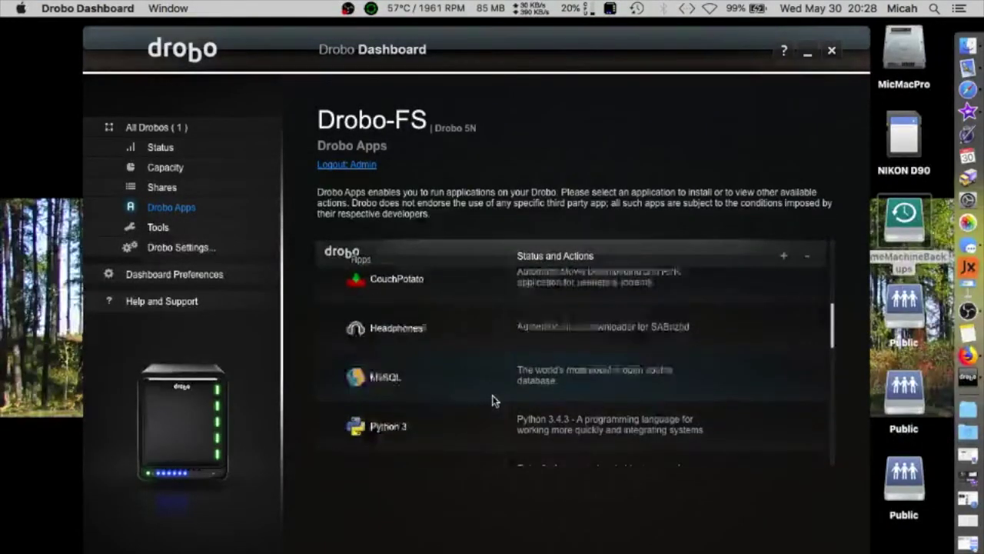
scroll(494, 400, down, 6)
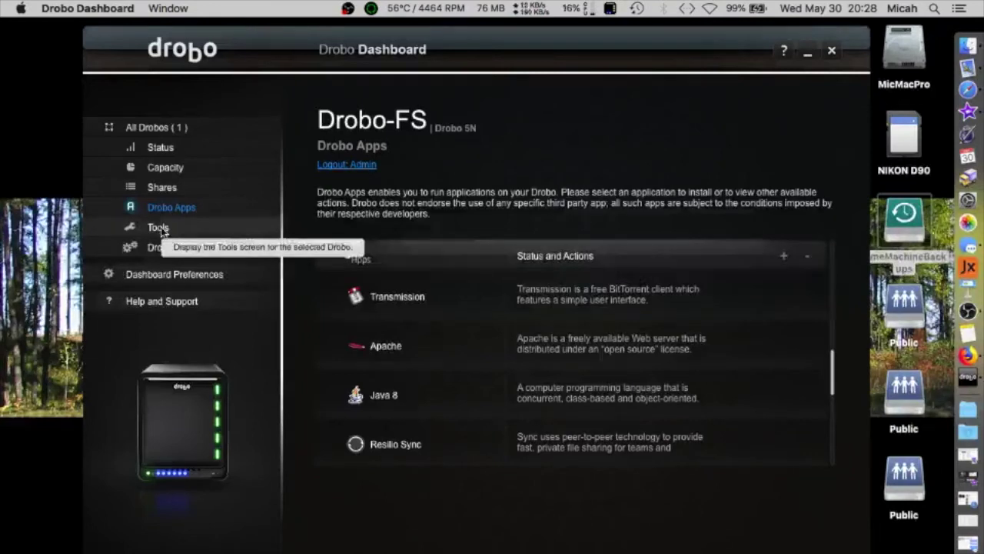
click(158, 228)
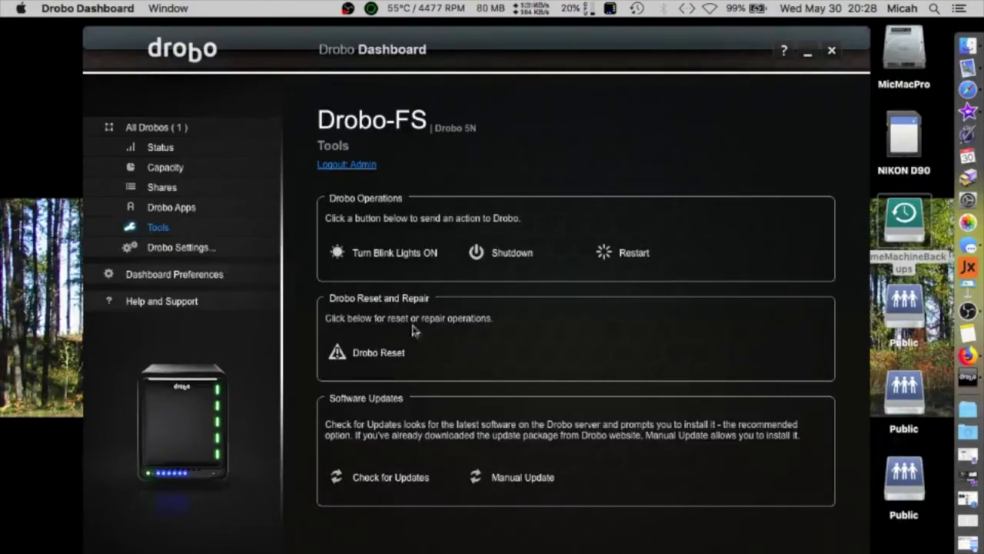
Step: Review the Drobo General and Network settings, cancelling each without changes
mouse_move(207, 256)
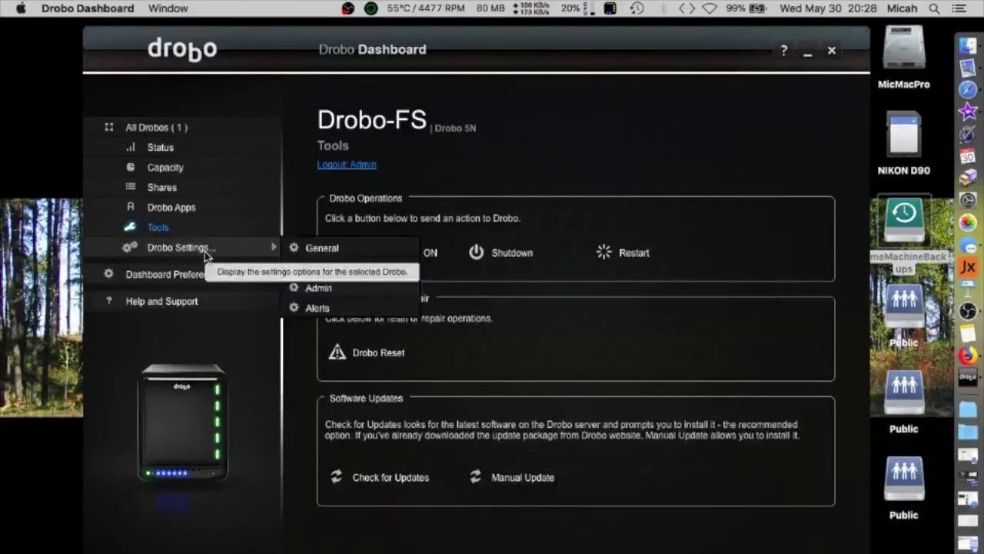
click(312, 250)
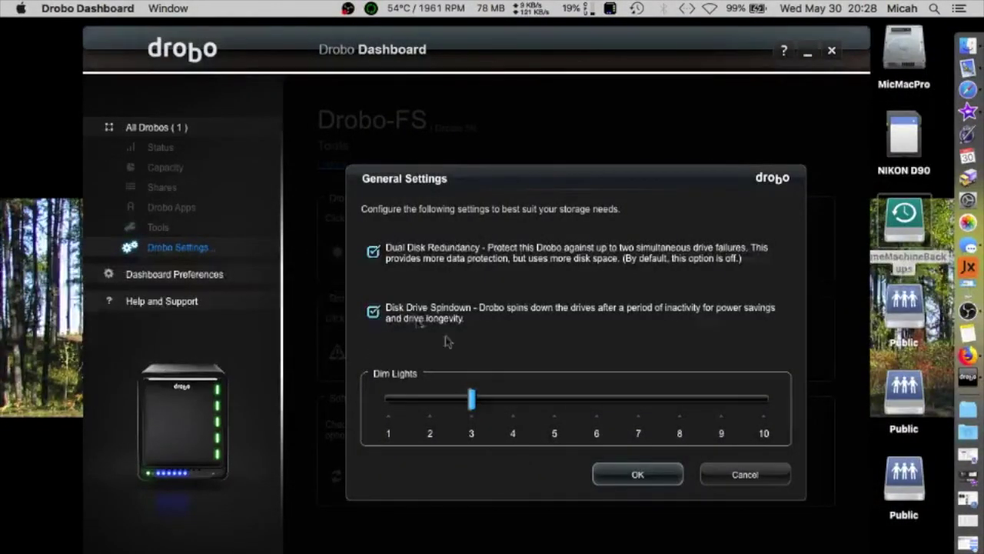
click(733, 473)
click(218, 251)
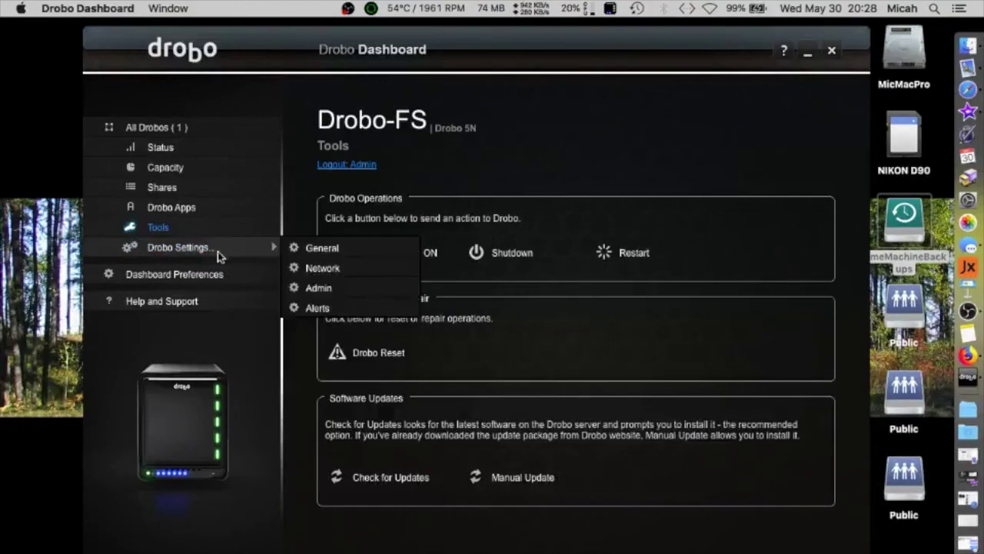
click(298, 269)
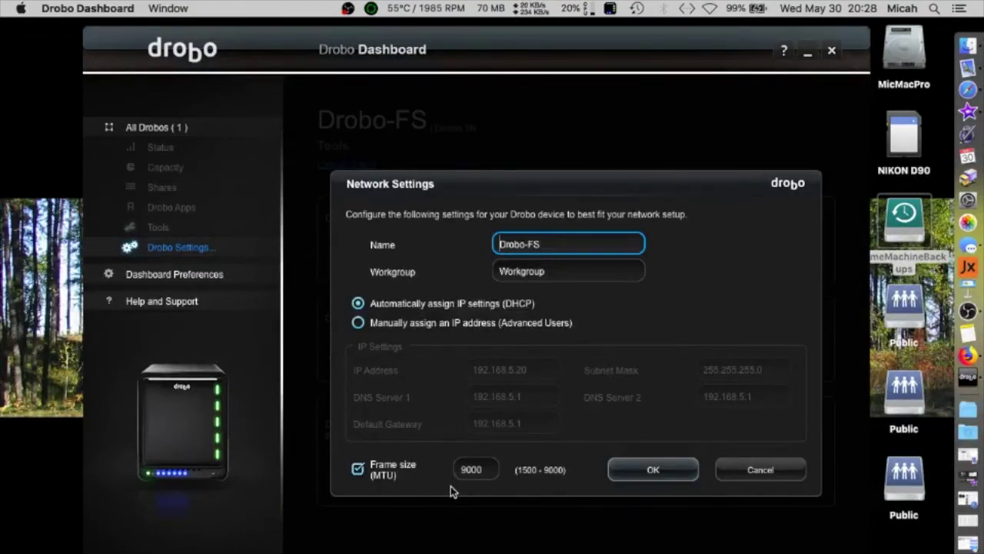
click(760, 469)
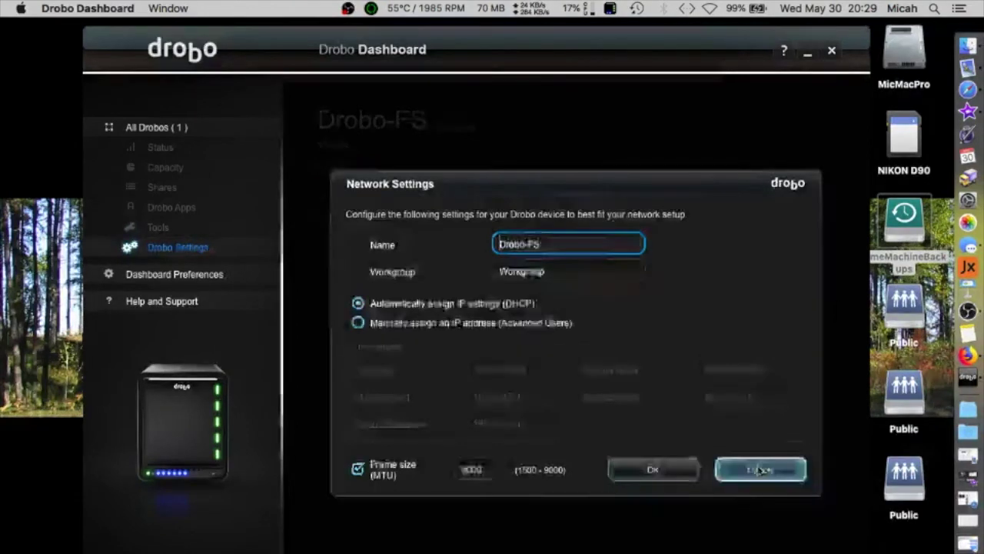
Step: Review the Admin login settings unchanged, then bring up the email Alert settings
mouse_move(213, 258)
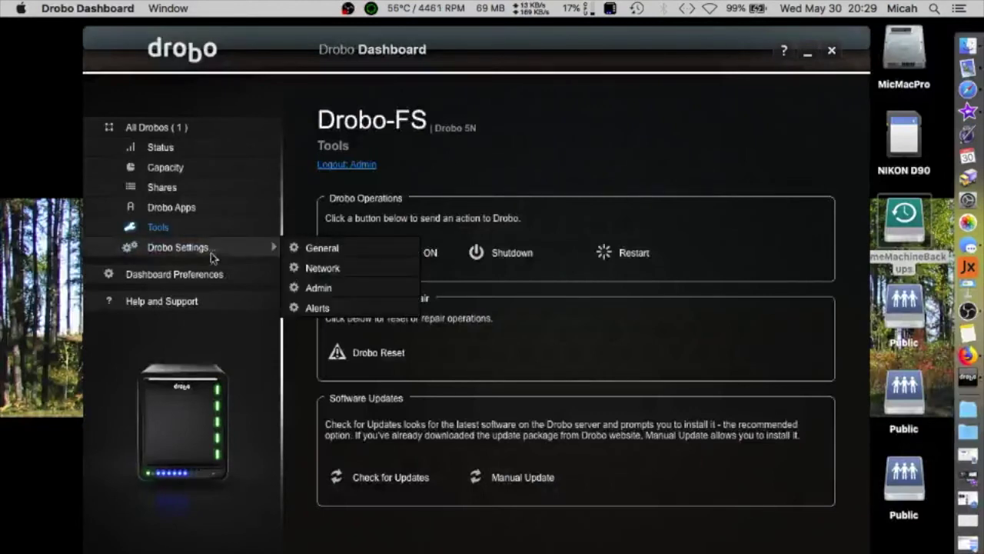
click(315, 288)
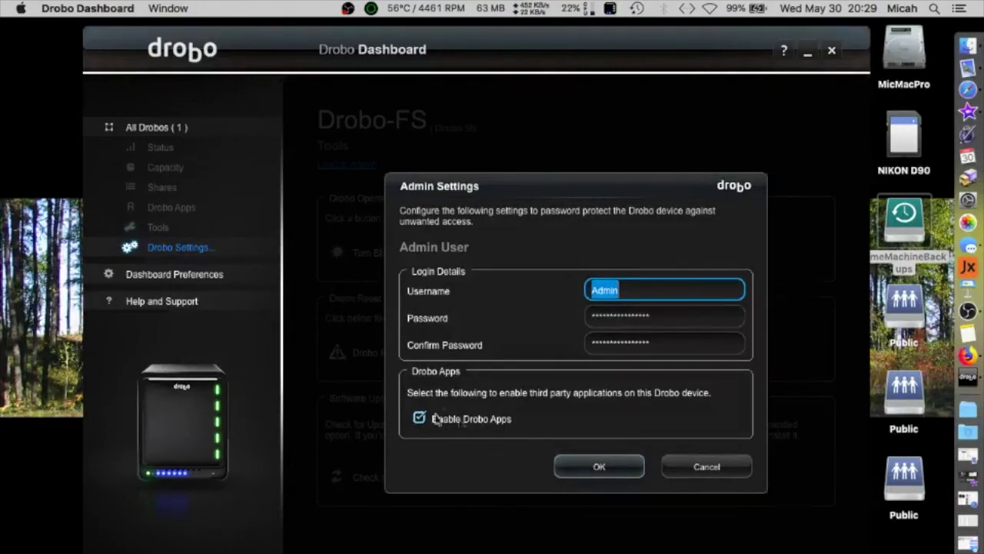
click(685, 462)
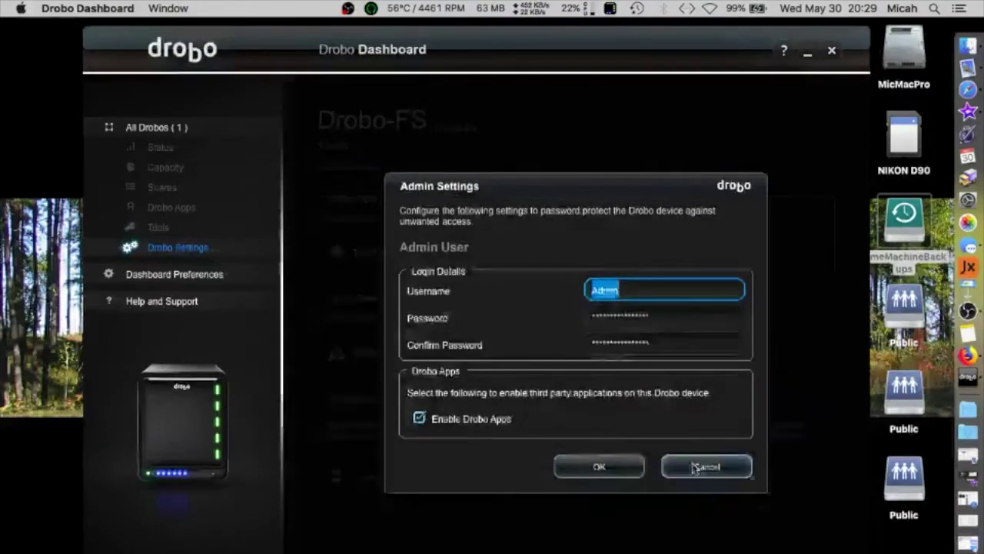
mouse_move(201, 256)
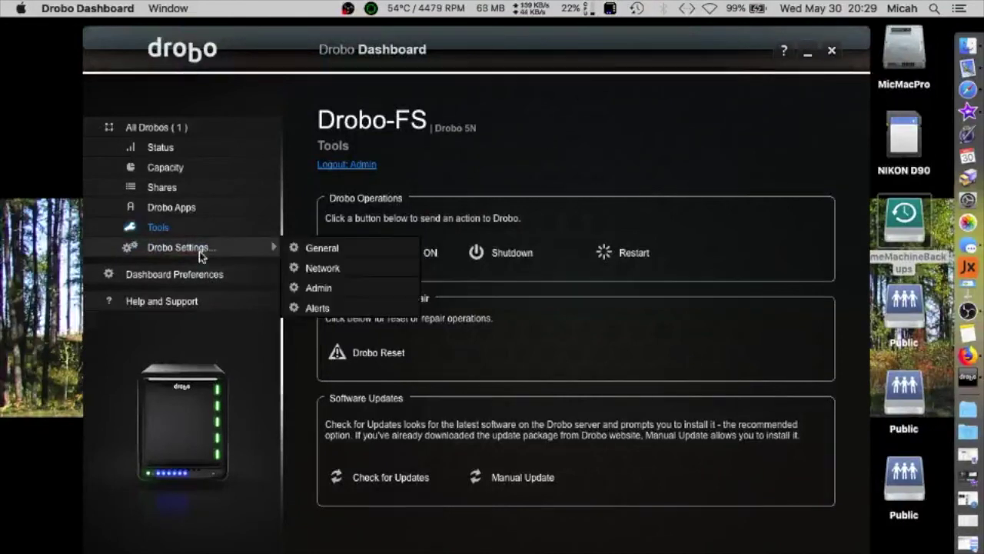
click(312, 308)
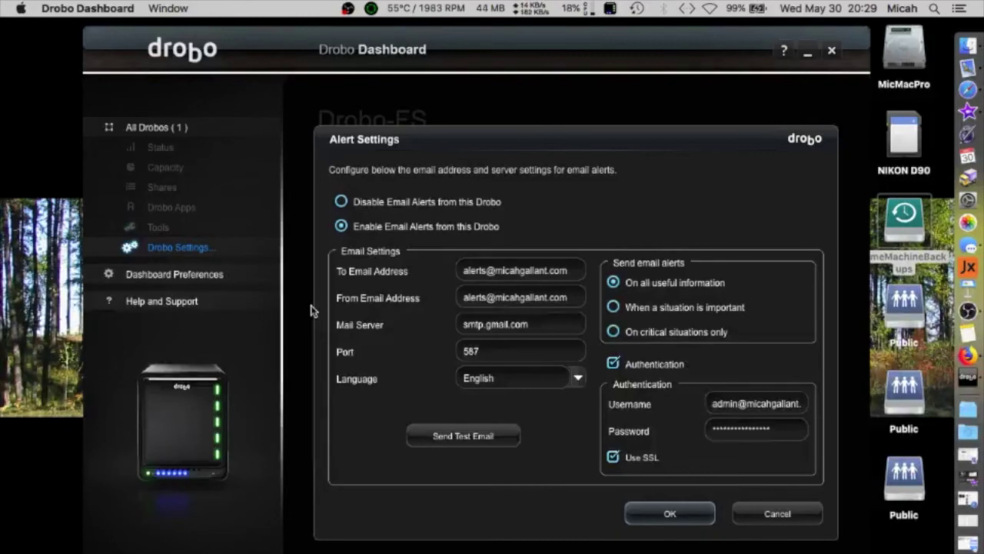
Step: Visit Dashboard Preferences and All Drobos, then reopen the Drobo-FS device details
click(208, 277)
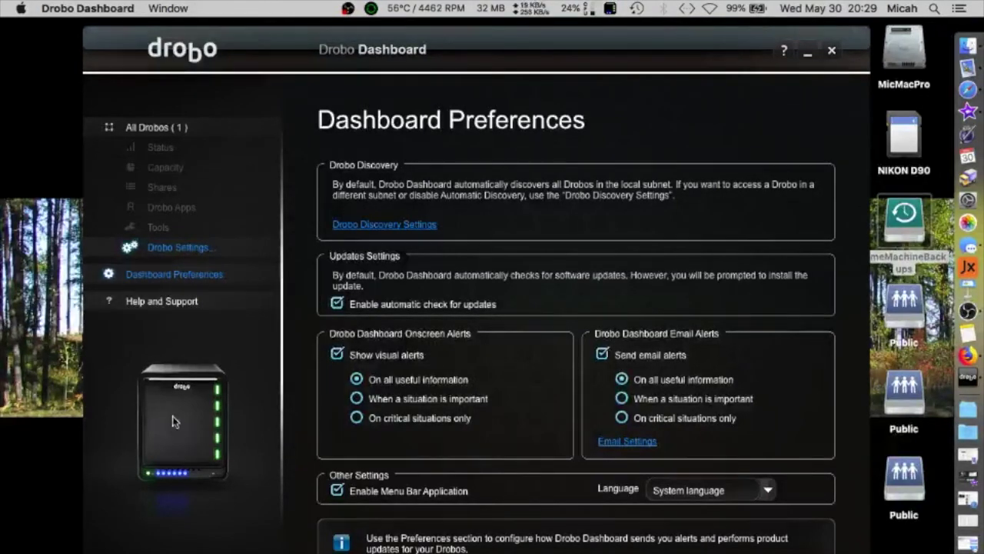
click(159, 130)
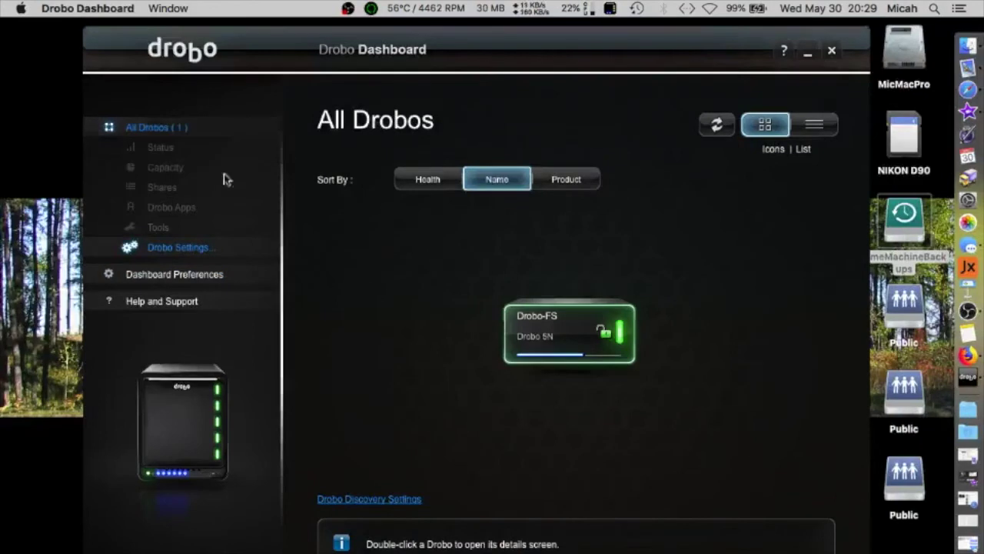
double_click(547, 334)
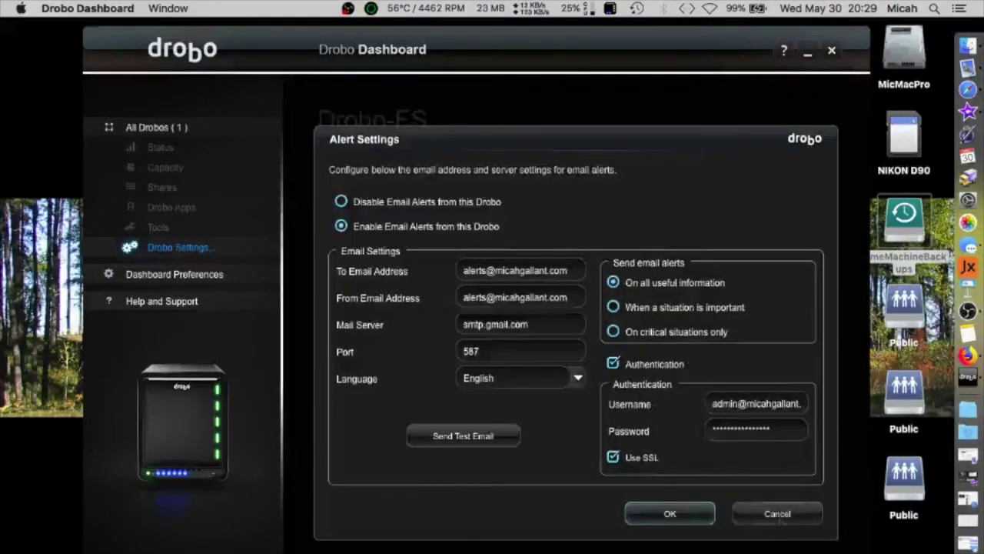
Step: Cancel Alert Settings and switch the status view to Drive Information
click(778, 514)
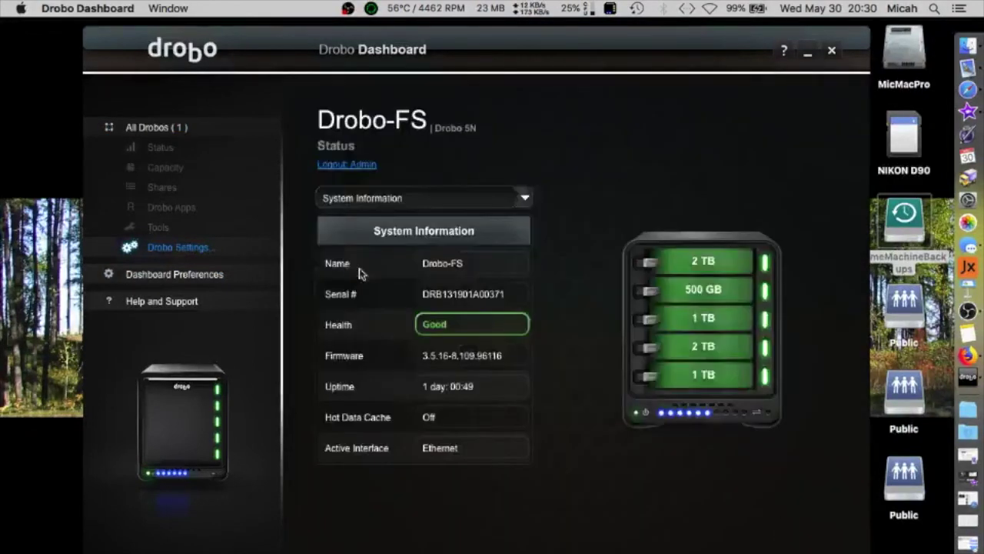
click(523, 196)
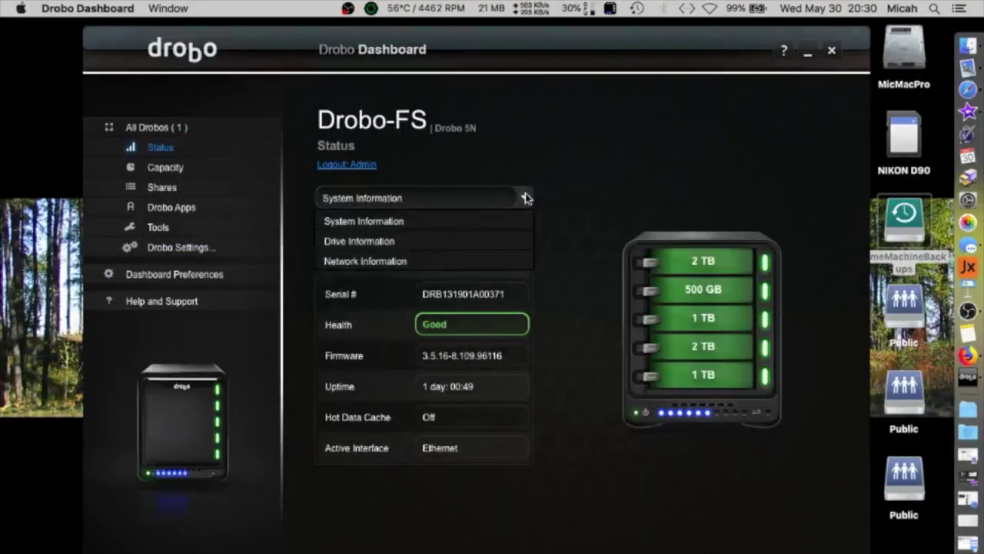
click(473, 240)
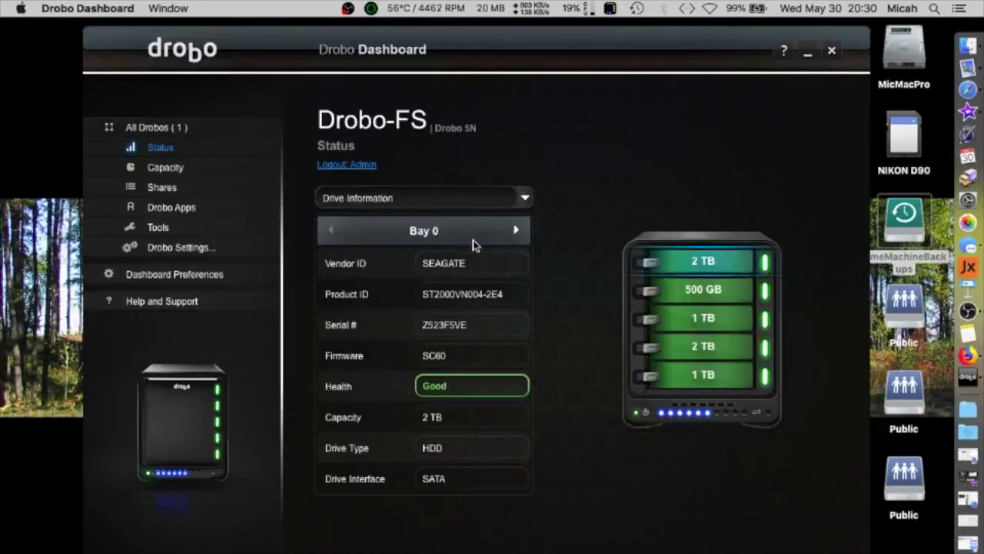
Step: Check bays 1, 2 and 3, selecting the Bay 3 WDC drive's serial number
click(704, 302)
click(700, 315)
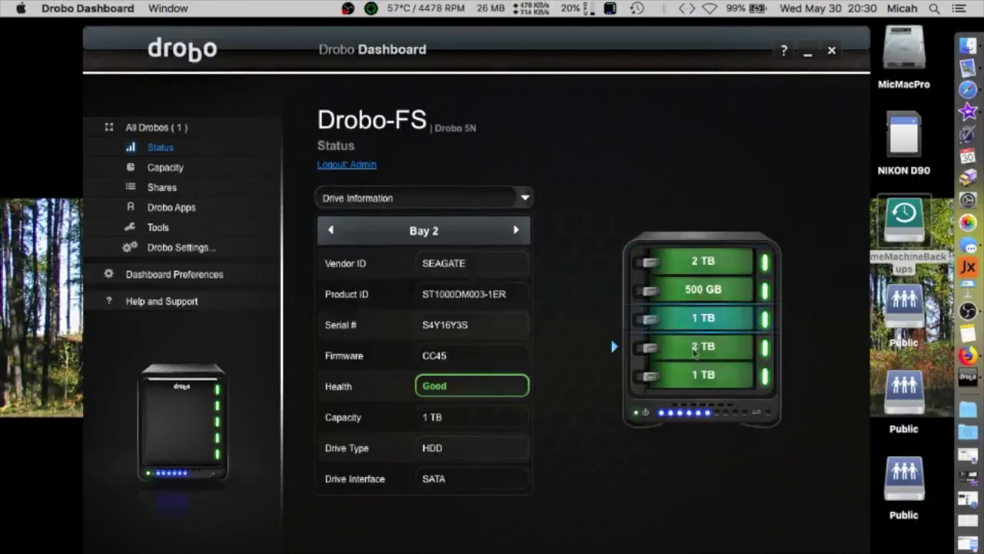
click(694, 351)
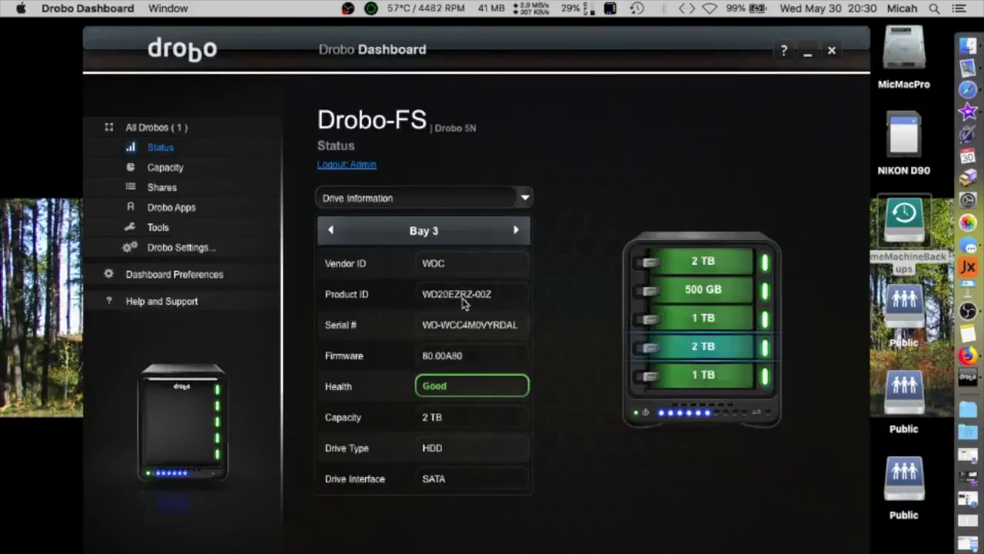
click(453, 326)
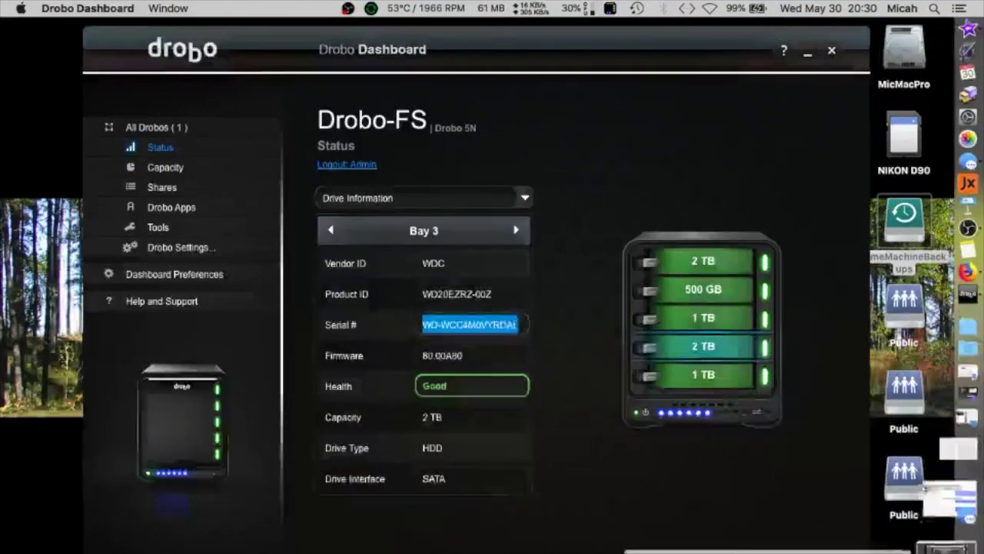
click(947, 535)
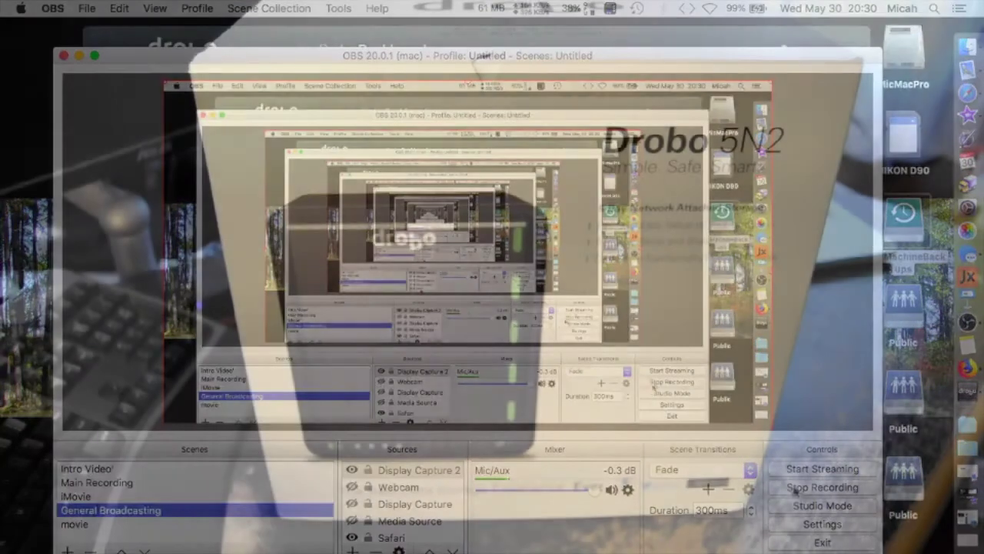